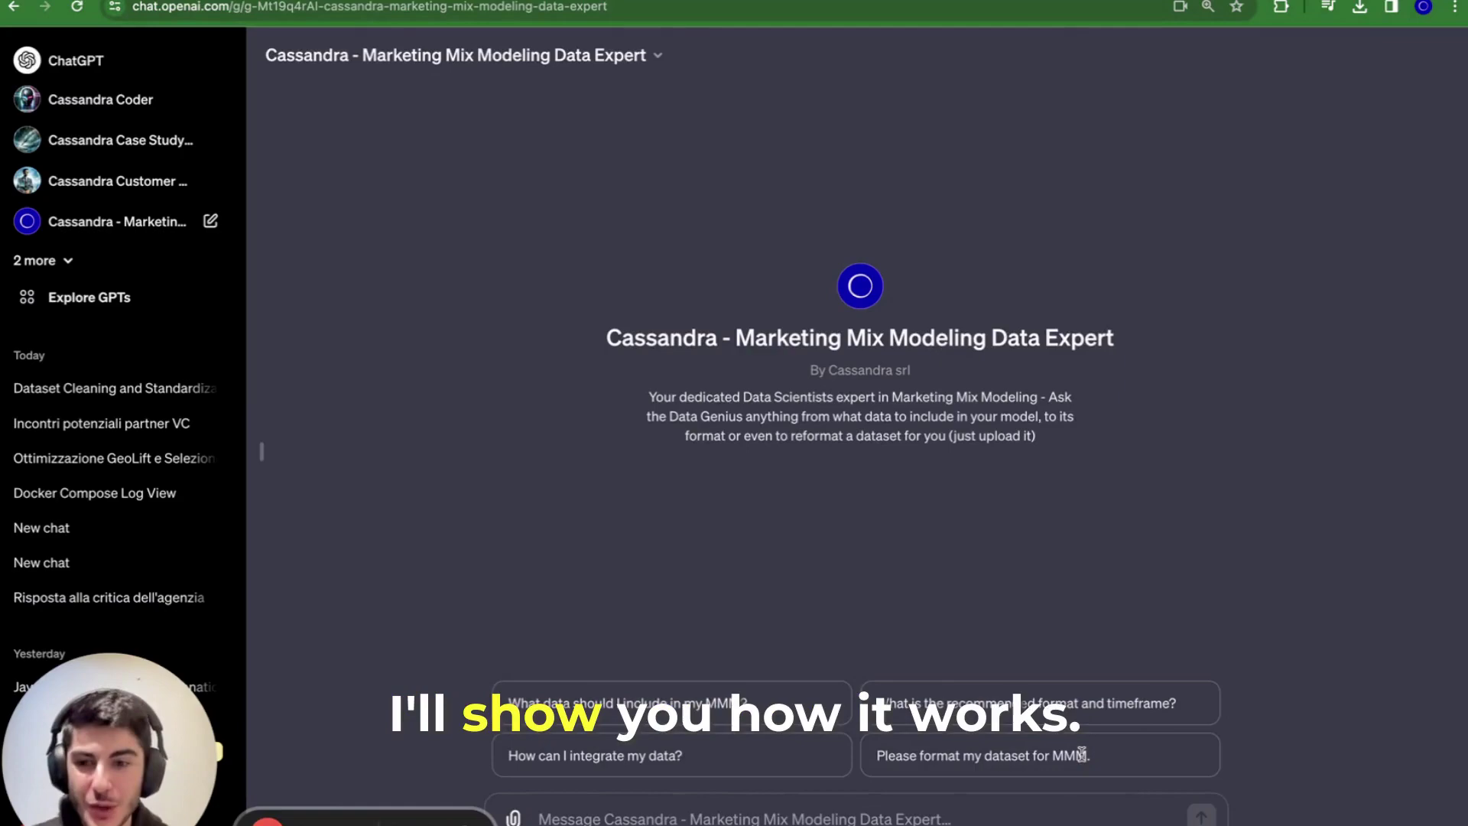
Attach MMM Template - Sheet1.csv from Download and send 'Can you clean it for me?'
{"action": "left_click", "coordinate": [514, 818]}
{"action": "left_click", "coordinate": [624, 386]}
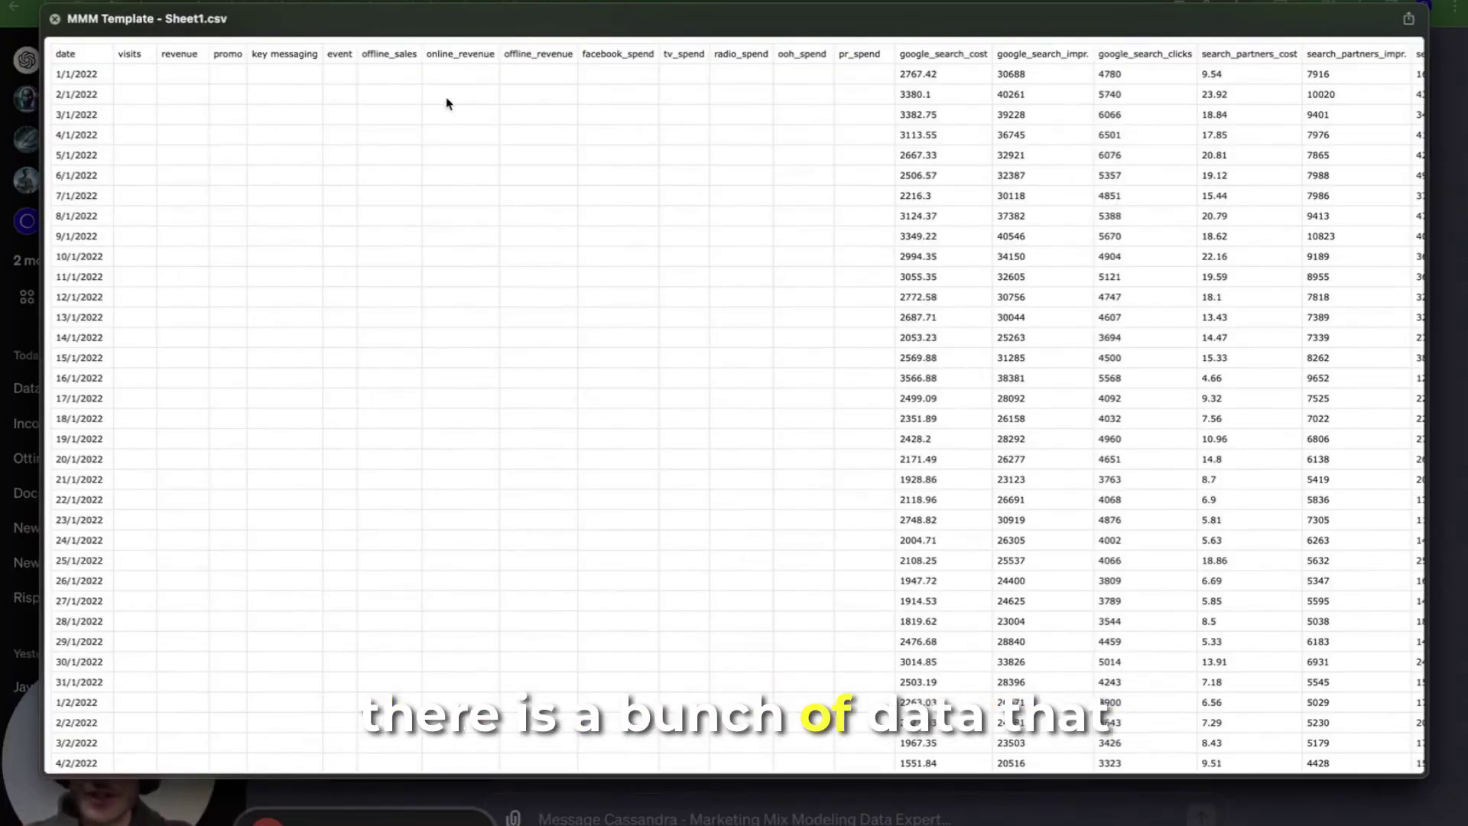
{"action": "scroll", "coordinate": [1171, 199], "scroll_direction": "down", "scroll_amount": 5}
{"action": "scroll", "coordinate": [976, 270], "scroll_direction": "right", "scroll_amount": 8}
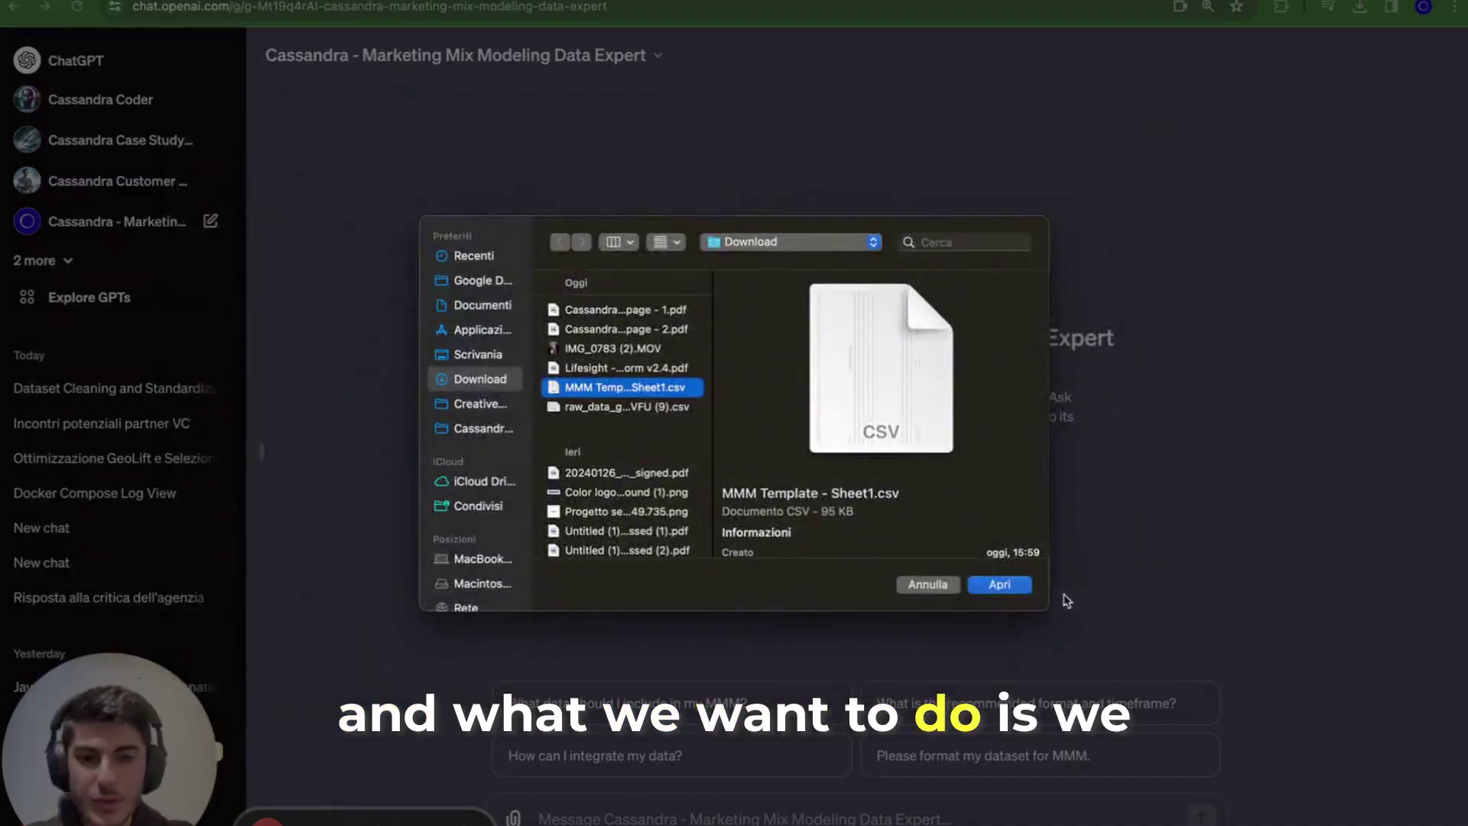
{"action": "left_click", "coordinate": [1002, 585]}
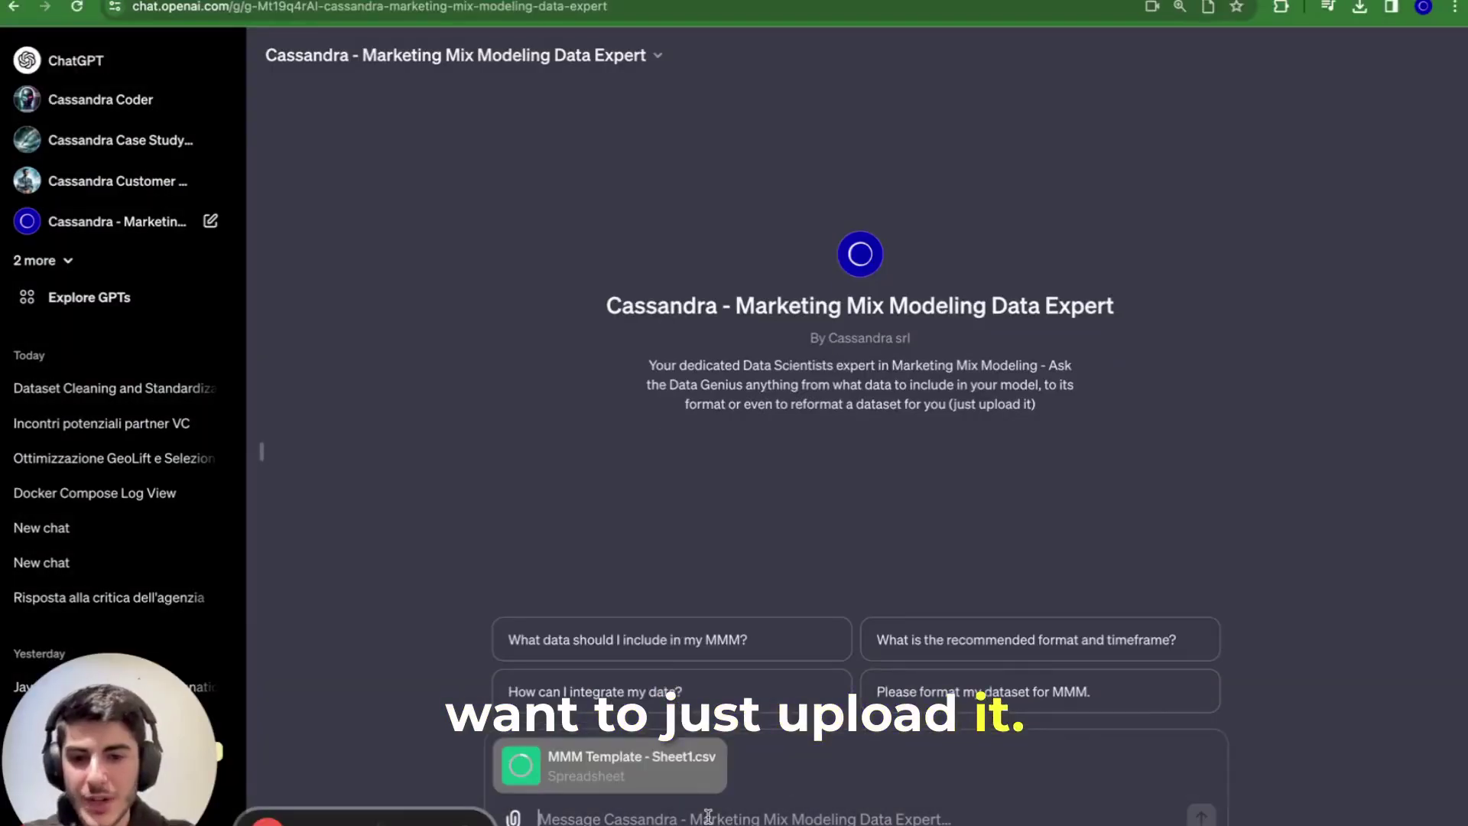
{"action": "type", "text": "Ask"}
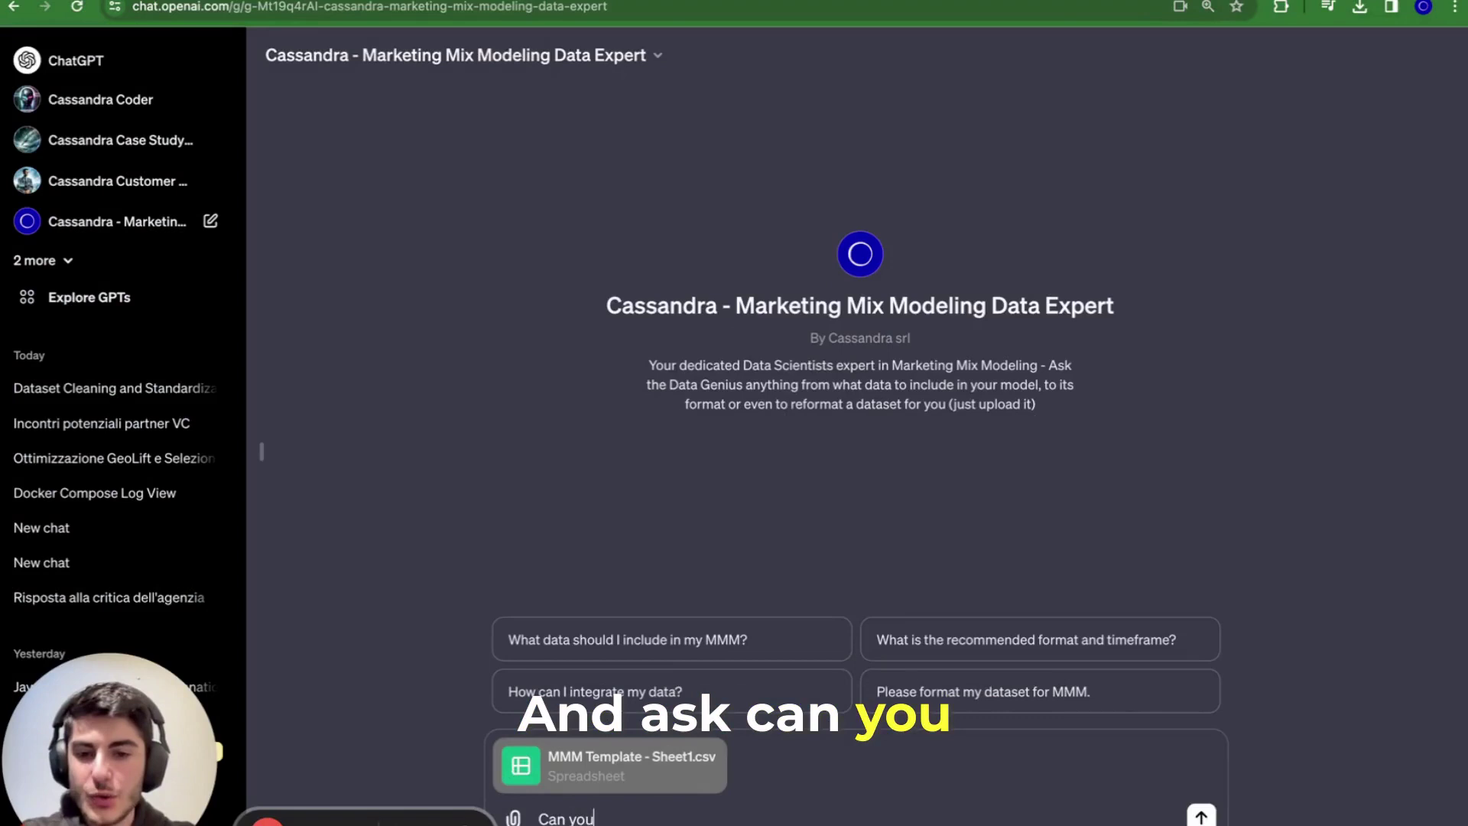
{"action": "type", "text": " cle"}
{"action": "type", "text": "an it for"}
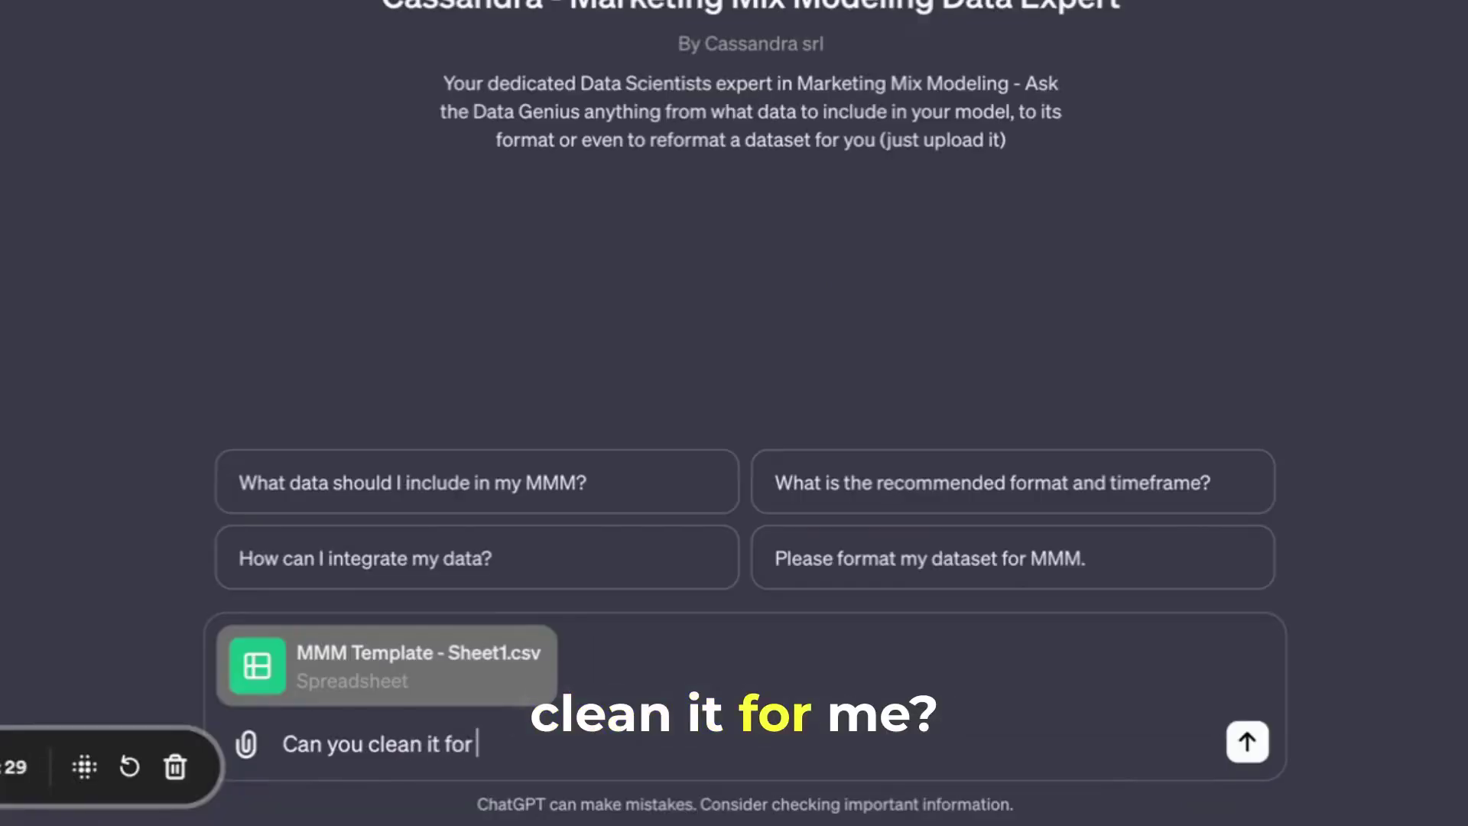
{"action": "type", "text": "?"}
{"action": "key", "text": "Return"}
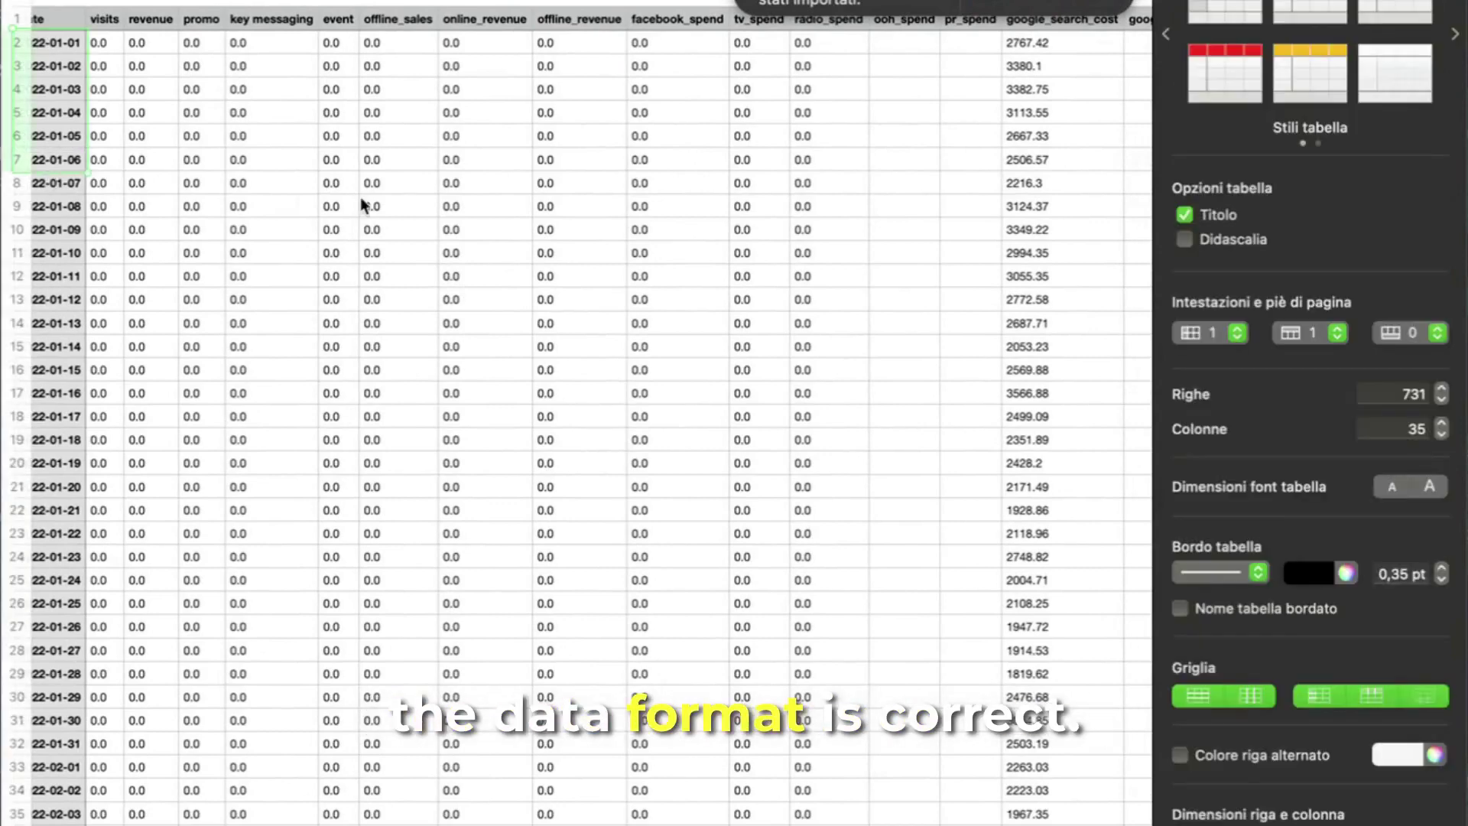
{"action": "left_click_drag", "start_coordinate": [287, 66], "coordinate": [287, 267]}
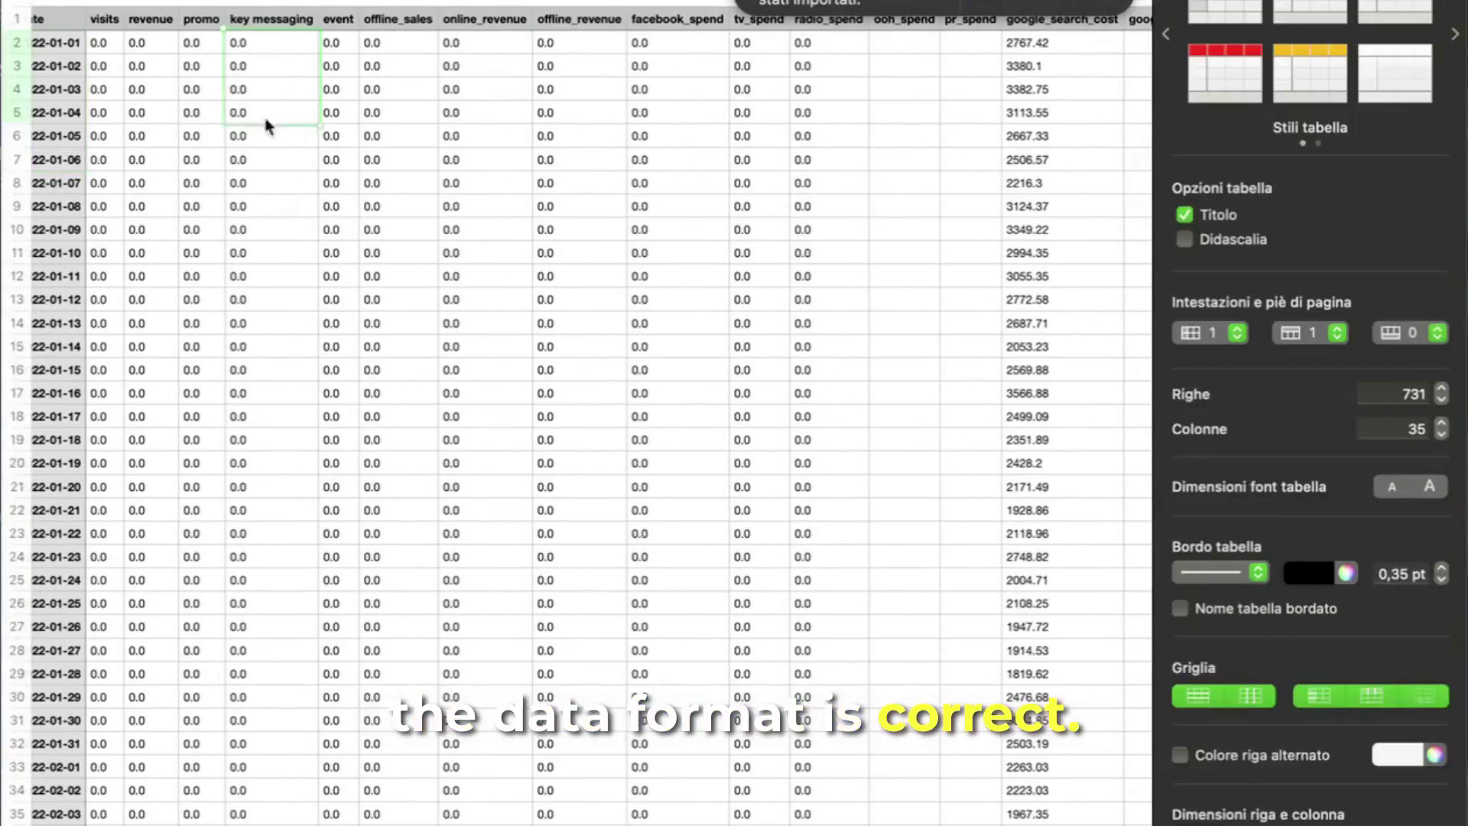
{"action": "scroll", "coordinate": [669, 275], "scroll_direction": "right", "scroll_amount": 5}
{"action": "scroll", "coordinate": [668, 275], "scroll_direction": "right", "scroll_amount": 3}
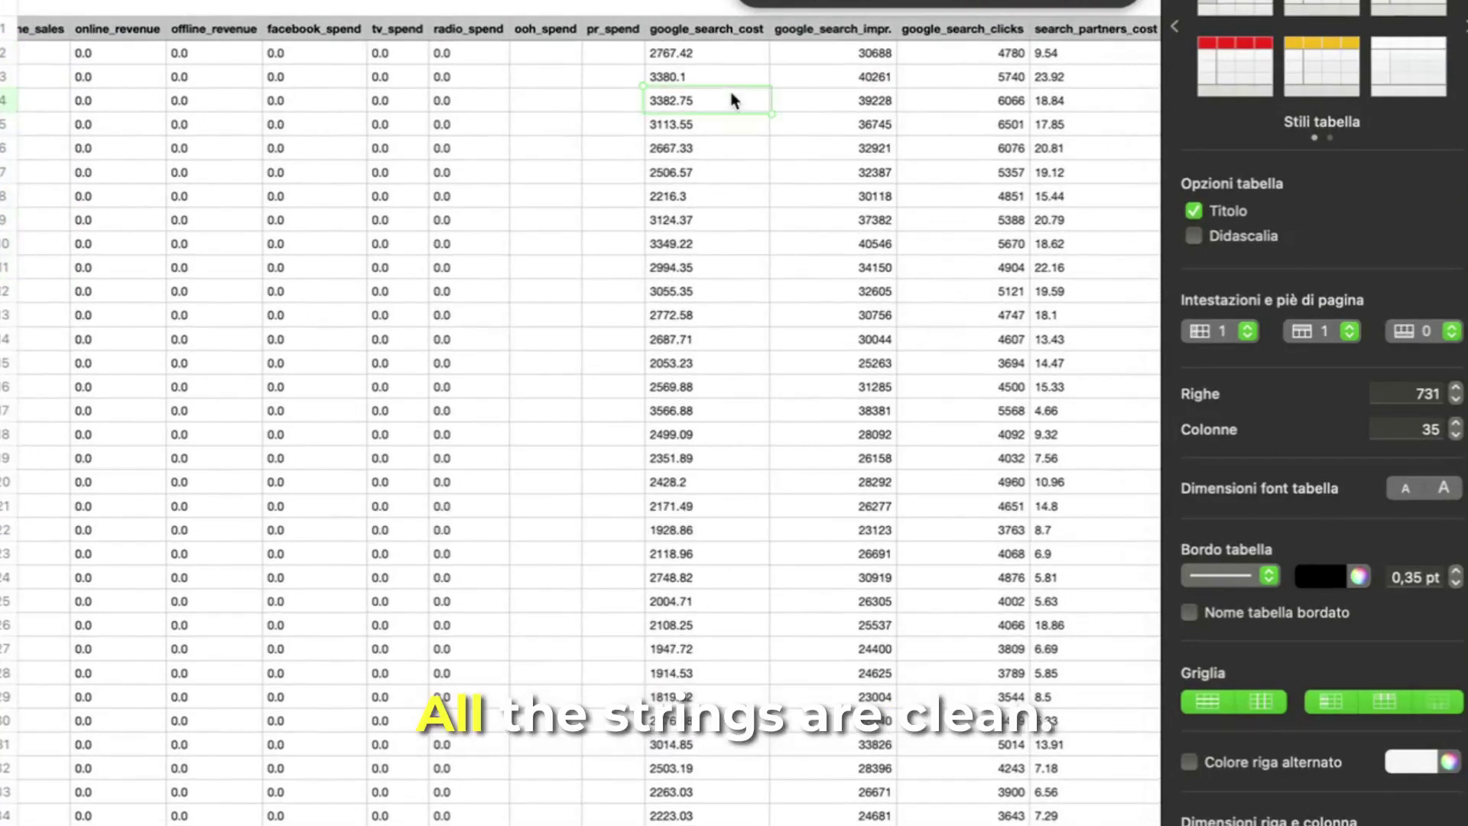
{"action": "left_click_drag", "start_coordinate": [711, 101], "coordinate": [732, 404]}
{"action": "scroll", "coordinate": [732, 404], "scroll_direction": "right", "scroll_amount": 5}
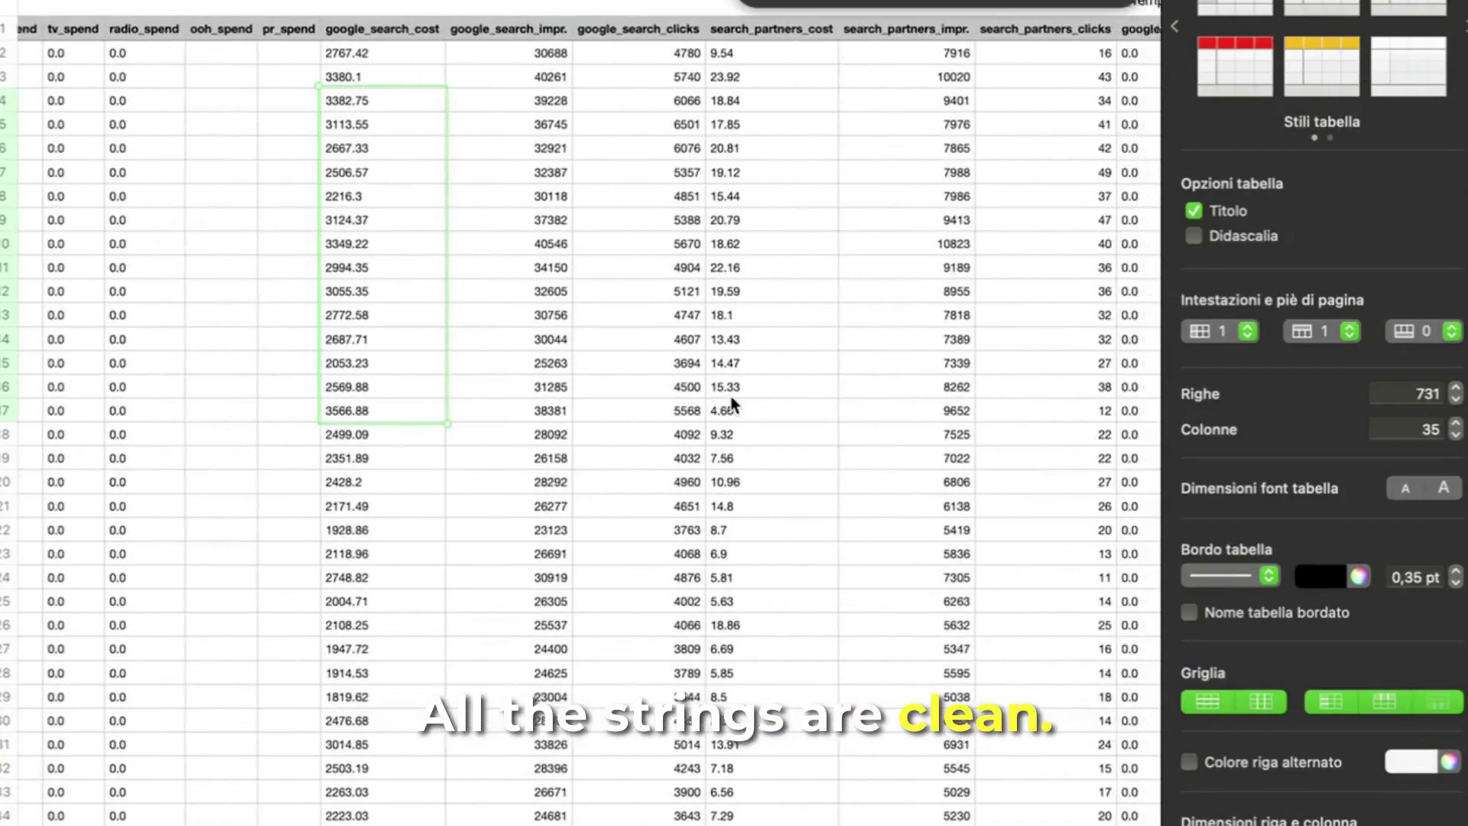
{"action": "scroll", "coordinate": [733, 405], "scroll_direction": "right", "scroll_amount": 5}
{"action": "scroll", "coordinate": [732, 403], "scroll_direction": "right", "scroll_amount": 5}
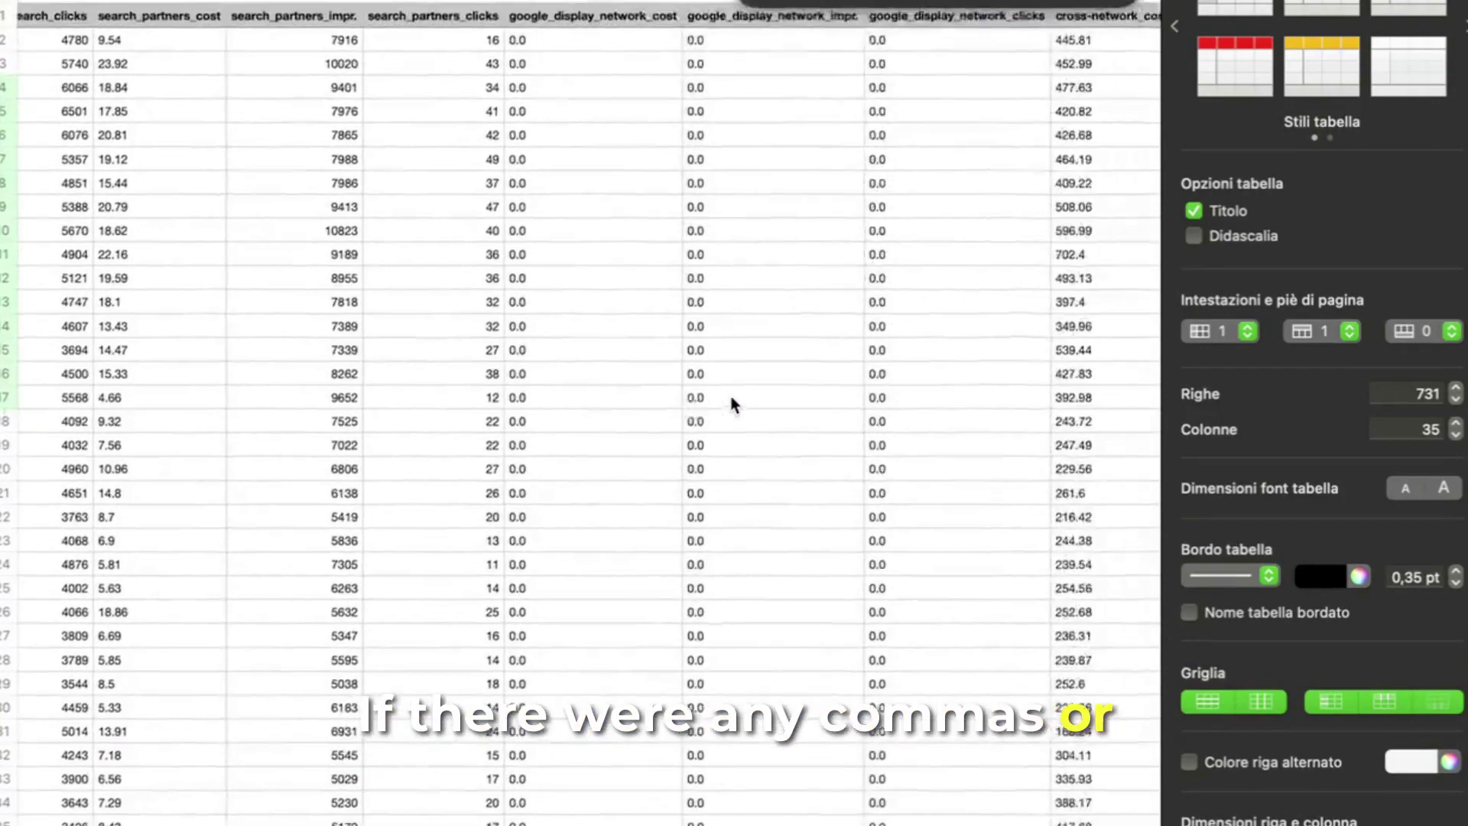
{"action": "scroll", "coordinate": [732, 404], "scroll_direction": "right", "scroll_amount": 5}
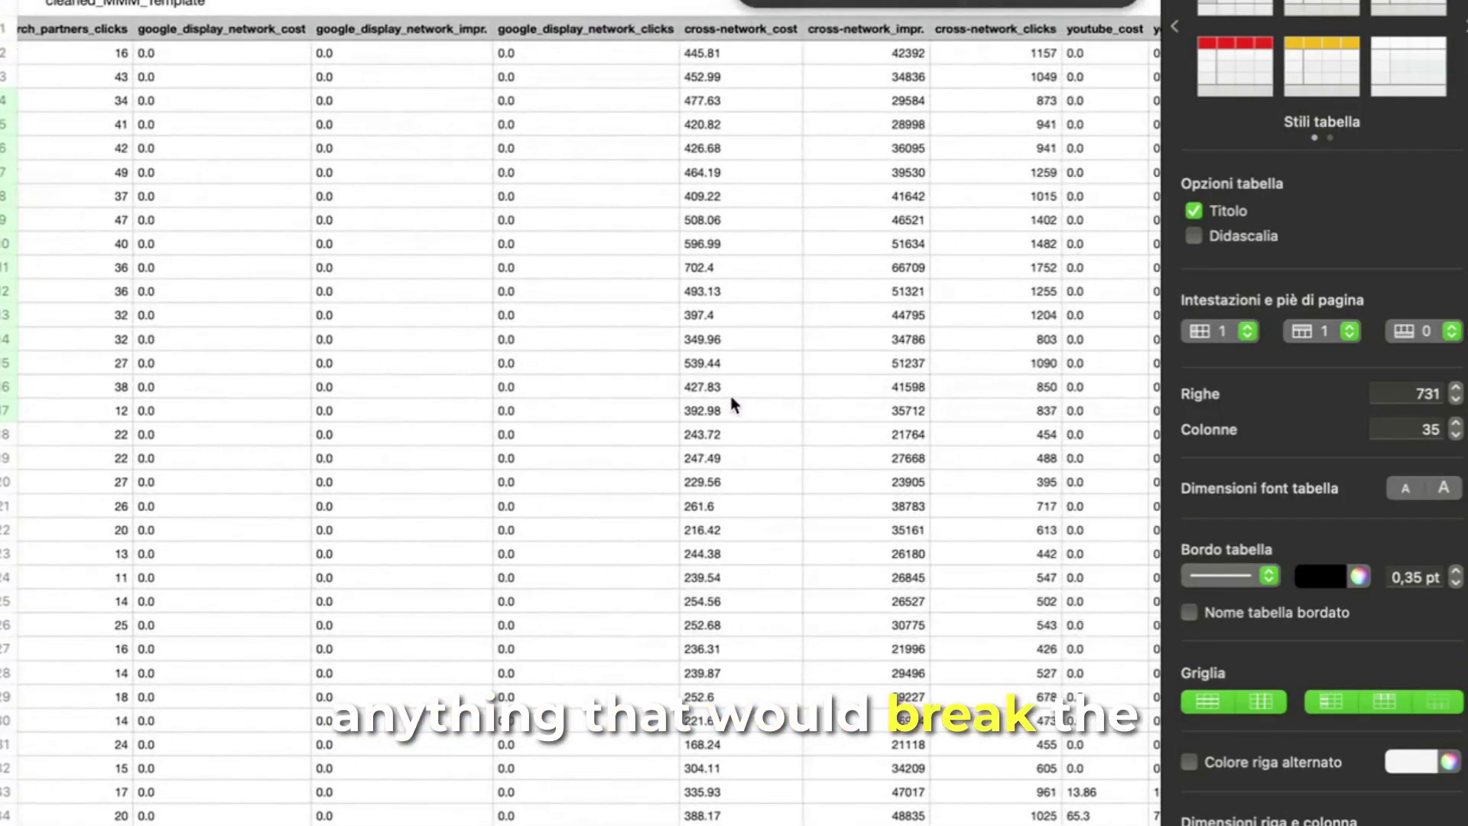
{"action": "scroll", "coordinate": [732, 404], "scroll_direction": "right", "scroll_amount": 5}
{"action": "scroll", "coordinate": [731, 403], "scroll_direction": "right", "scroll_amount": 5}
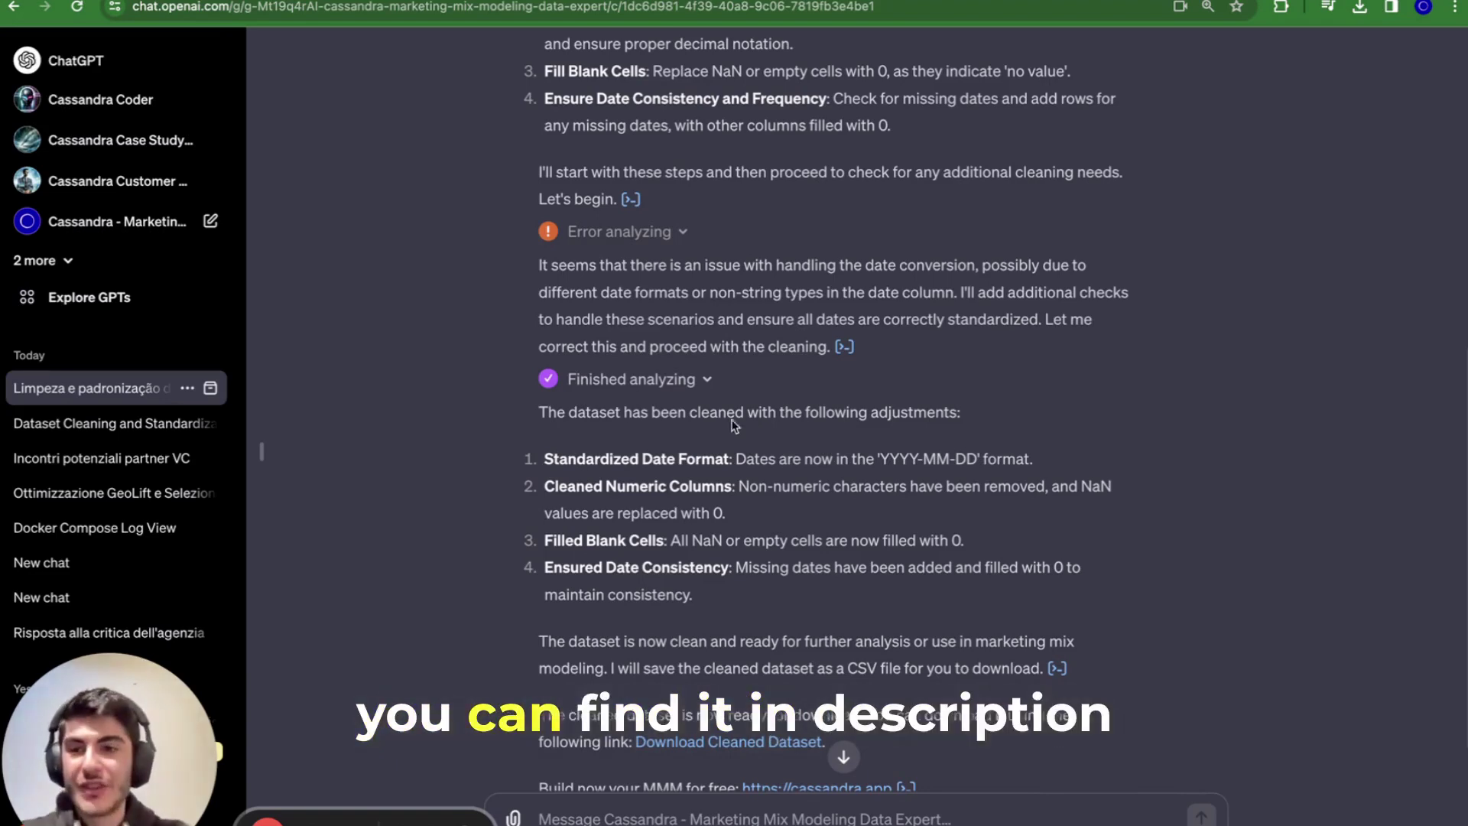
Open the Explore GPTs directory from the sidebar to search public GPTs
{"action": "left_click", "coordinate": [120, 305]}
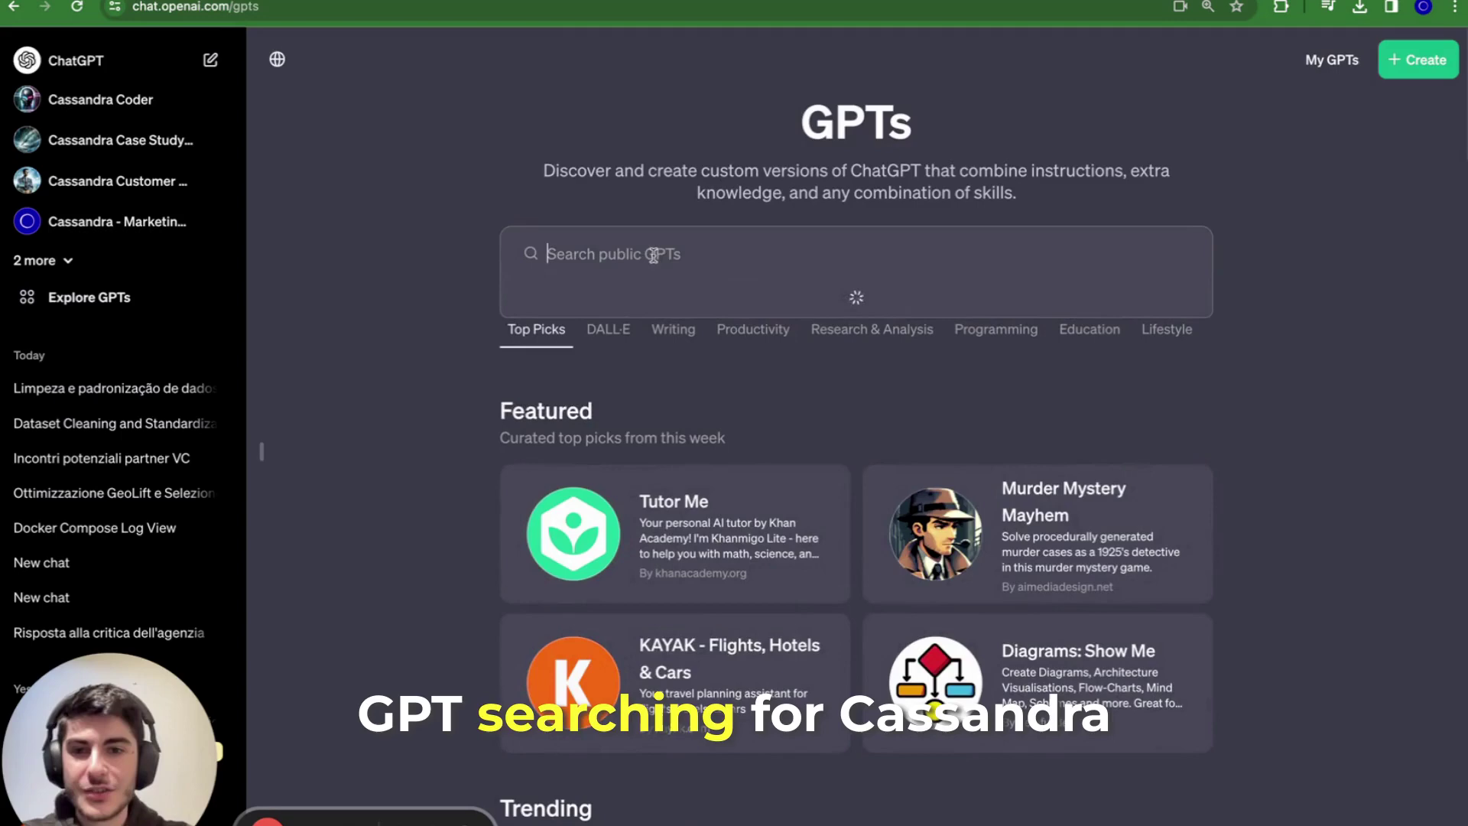
{"action": "type", "text": "cassandra ma"}
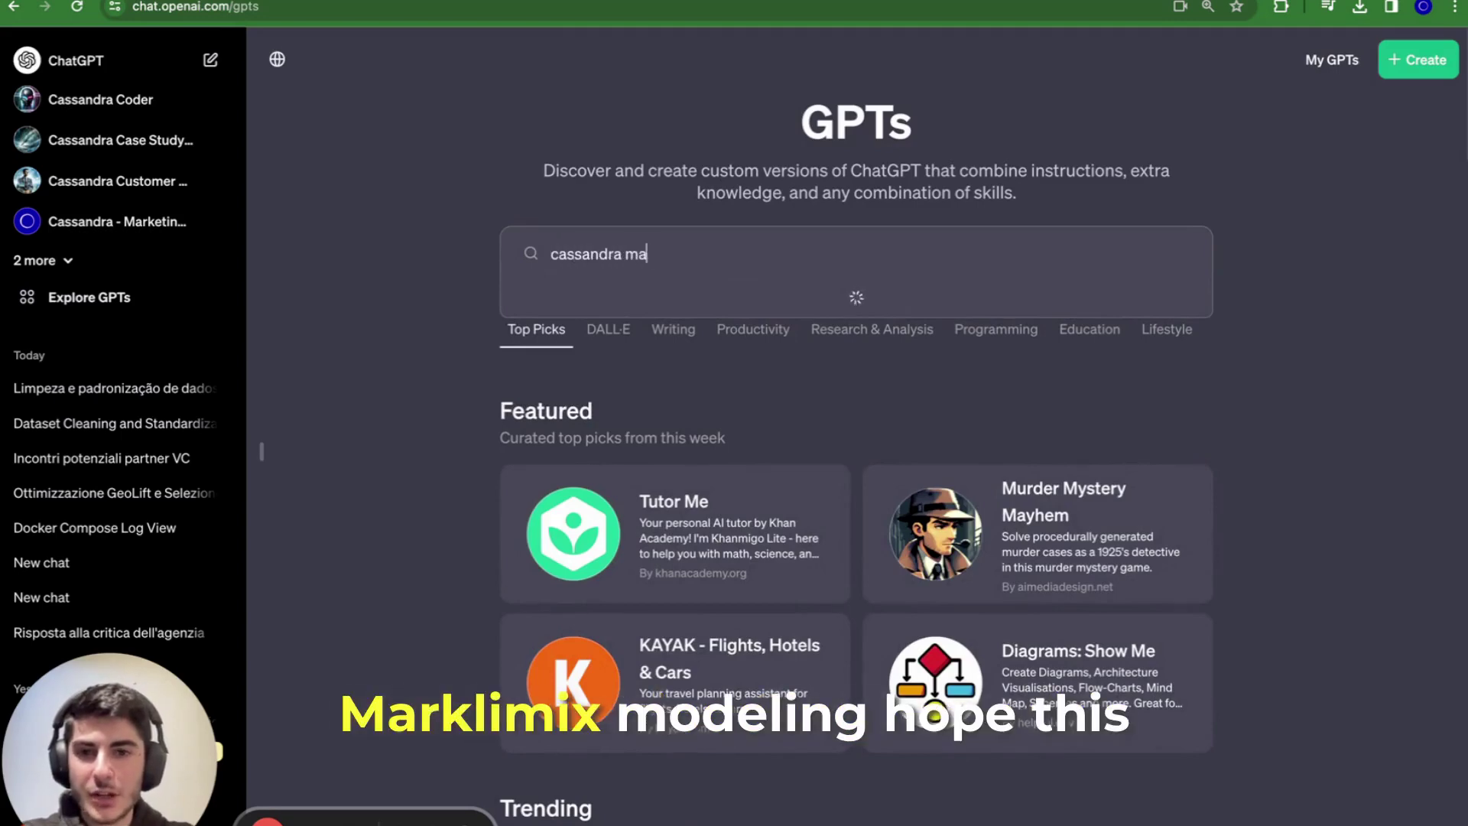
{"action": "type", "text": "rketing mix modeling"}
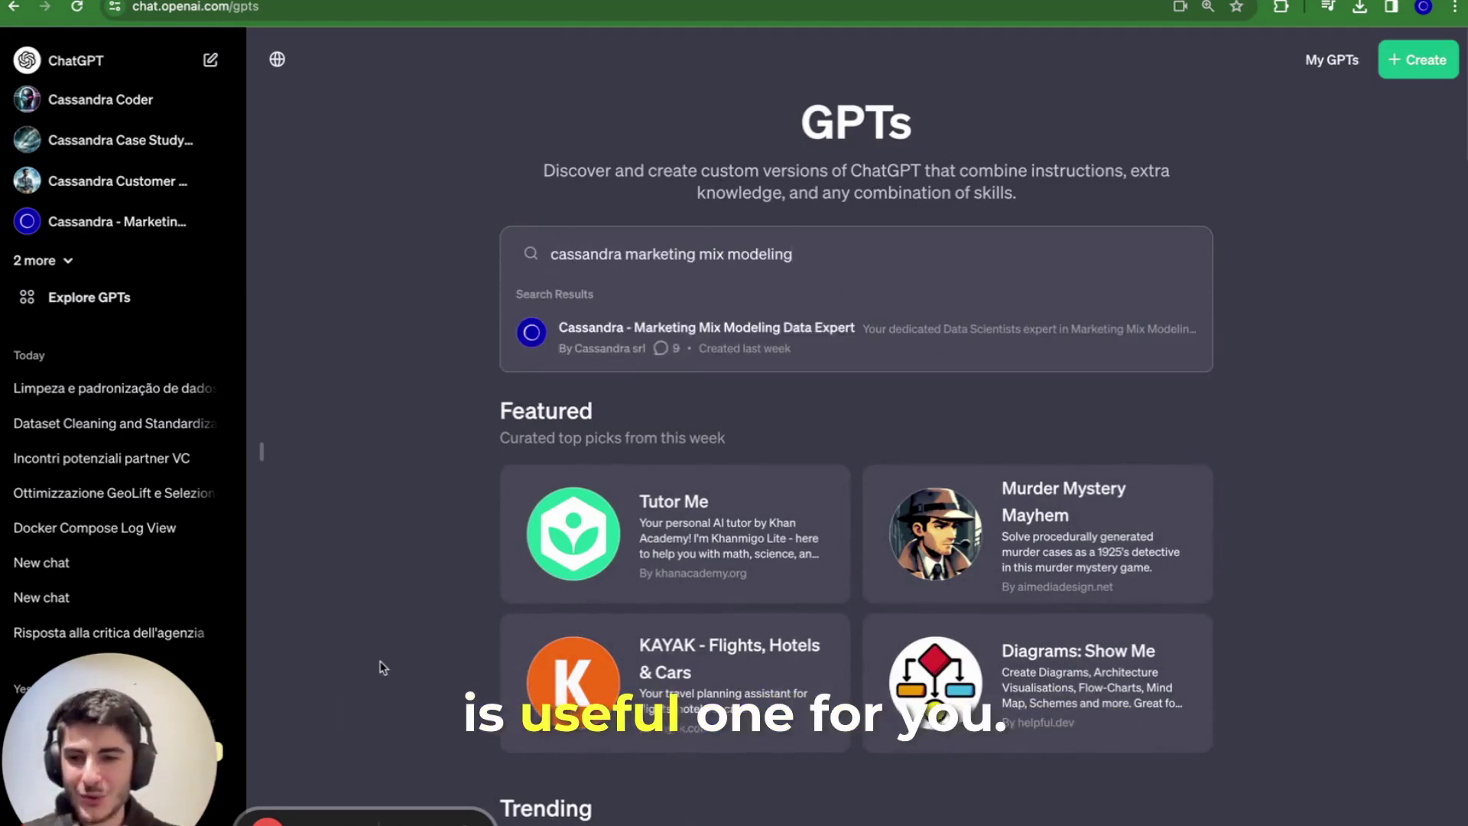